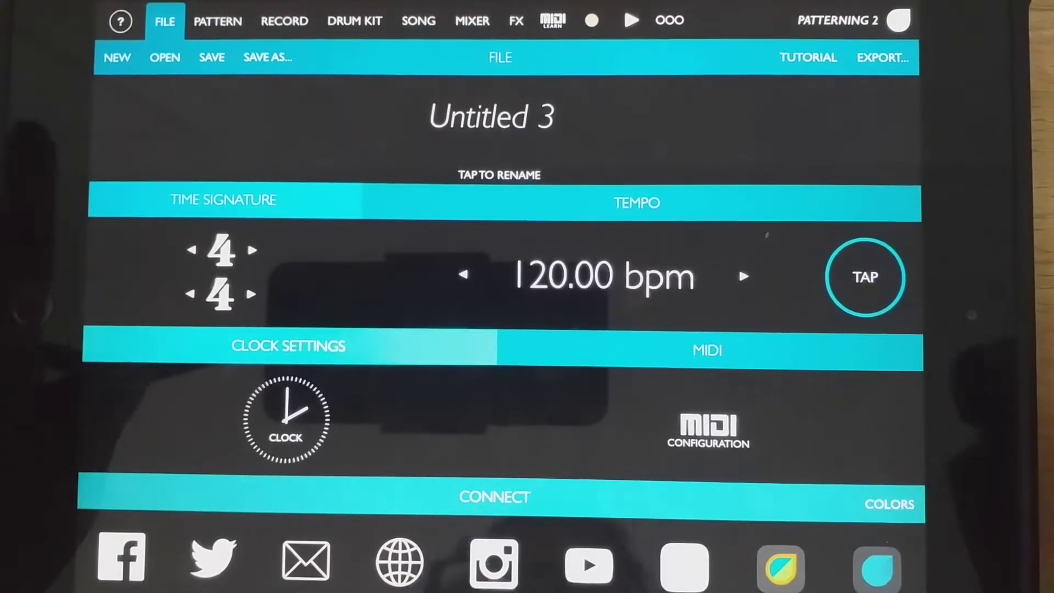
# Step: Browse the mixer, song arrangement and pattern sequencer screens, then return to Untitled 3's file settings
pyautogui.click(471, 20)
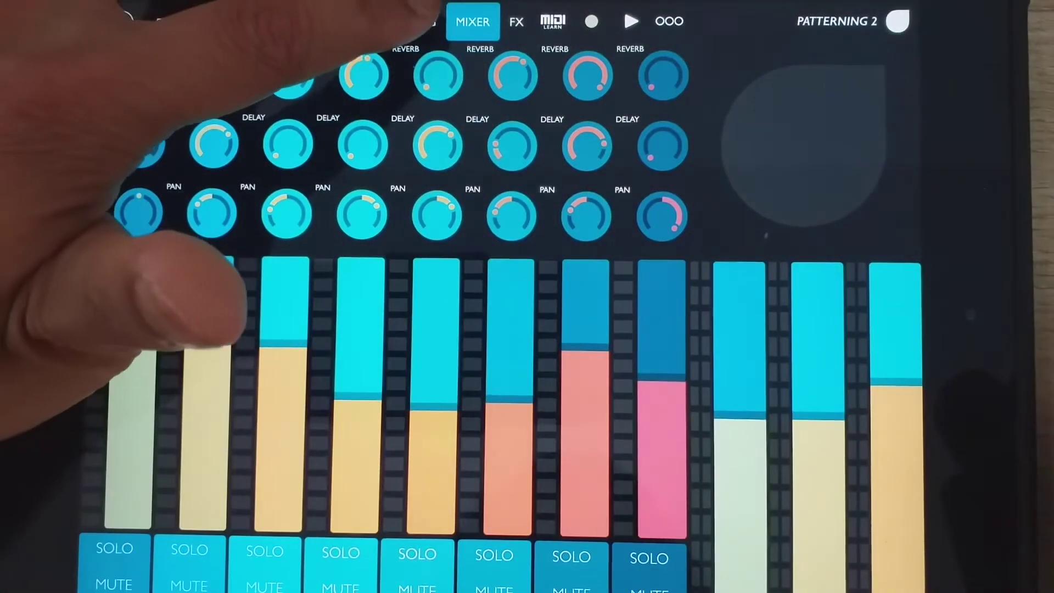
pyautogui.click(418, 20)
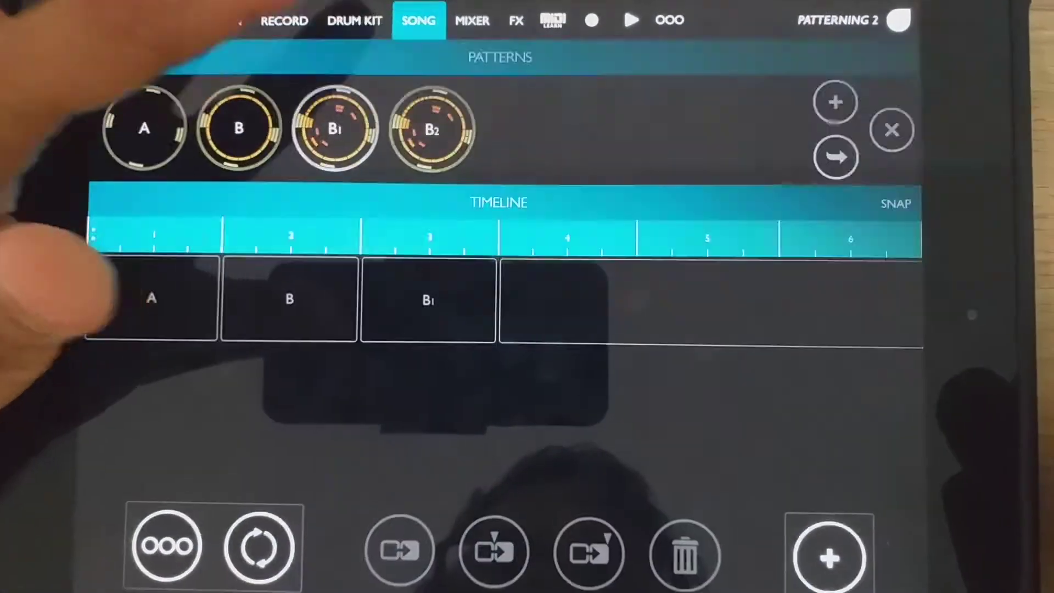
pyautogui.click(355, 21)
pyautogui.click(284, 20)
pyautogui.click(218, 20)
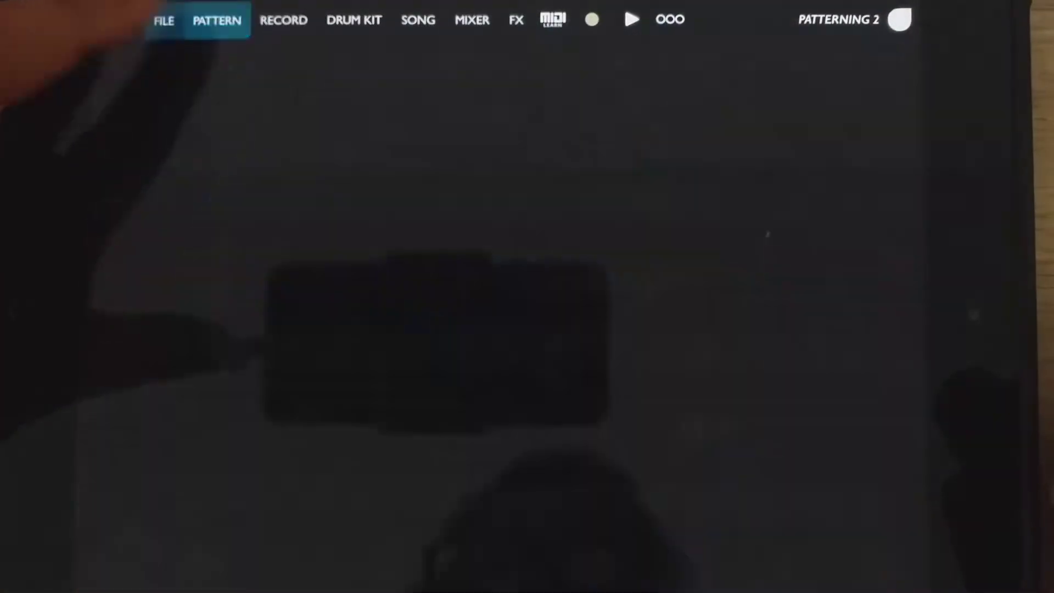
pyautogui.click(164, 21)
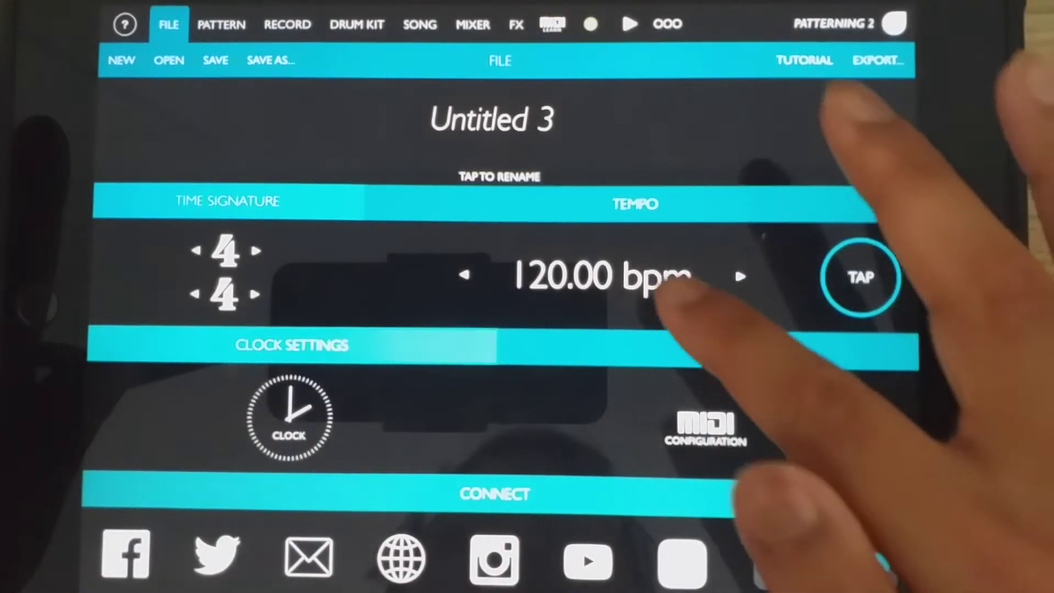